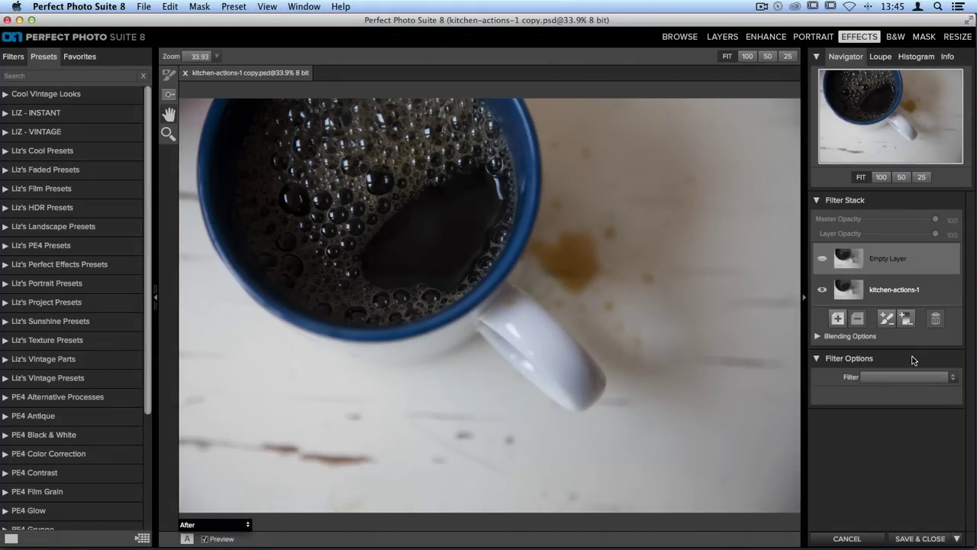
Add an Adjustable Gradient filter to the empty layer above the coffee photo.
click(907, 319)
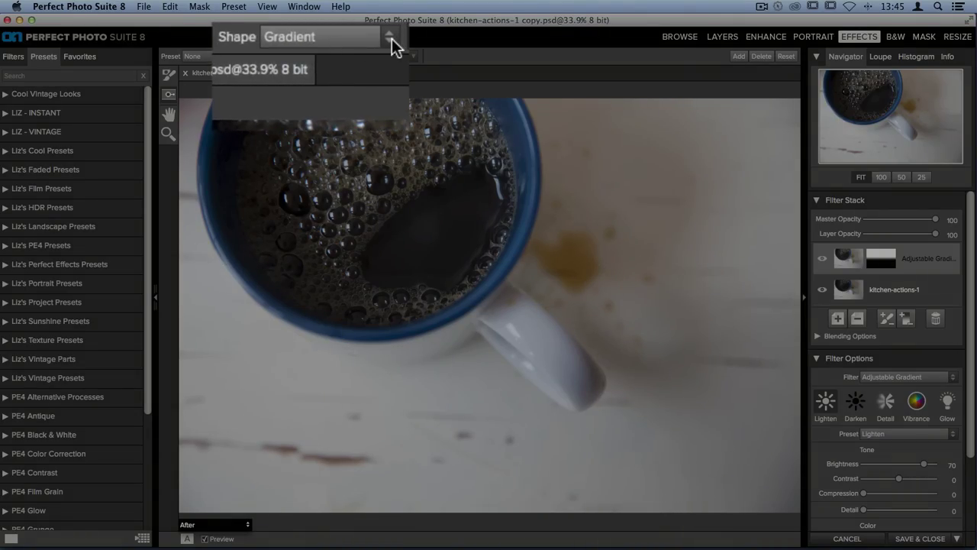
Show the Shape dropdown options for the adjustable gradient.
click(391, 38)
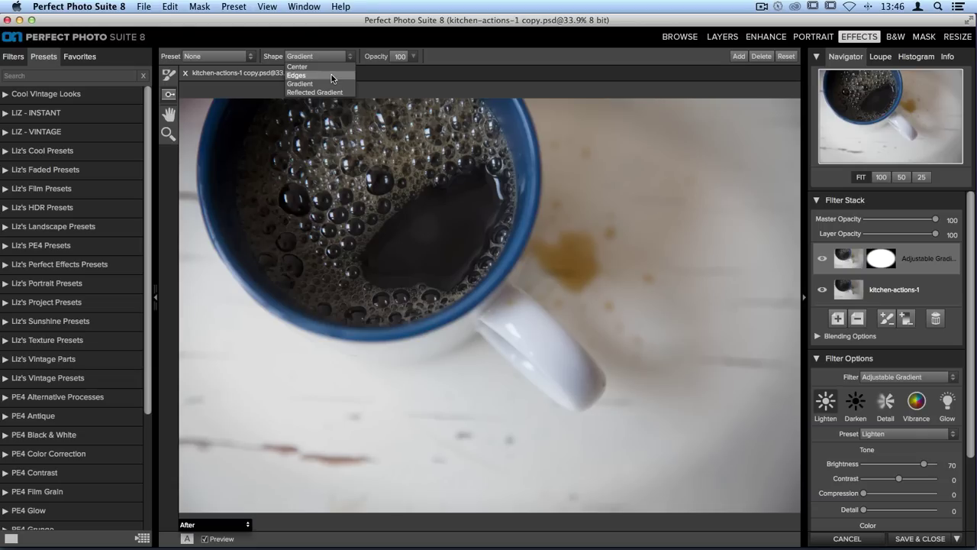
Use the Edges shape and fit its circle over the coffee in the cup.
click(331, 75)
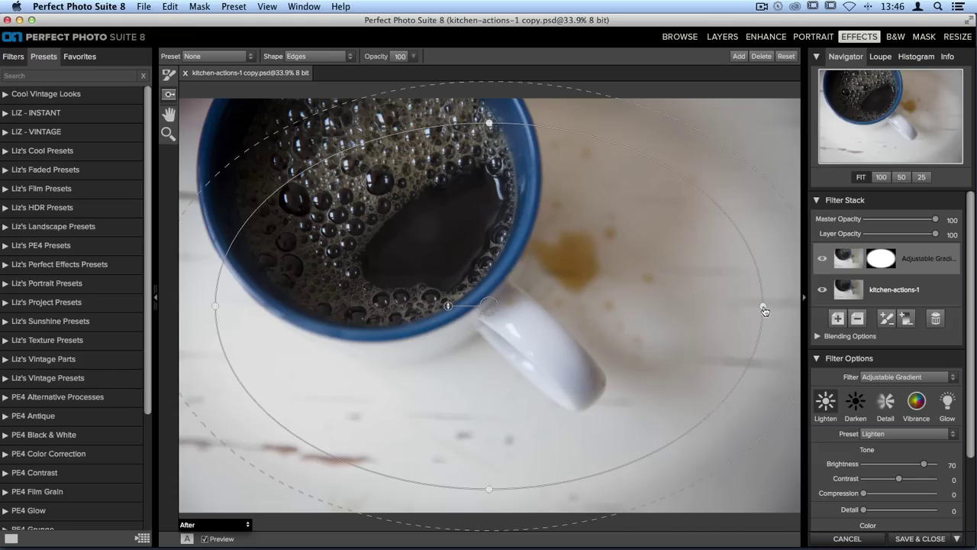
drag(764, 309, 677, 315)
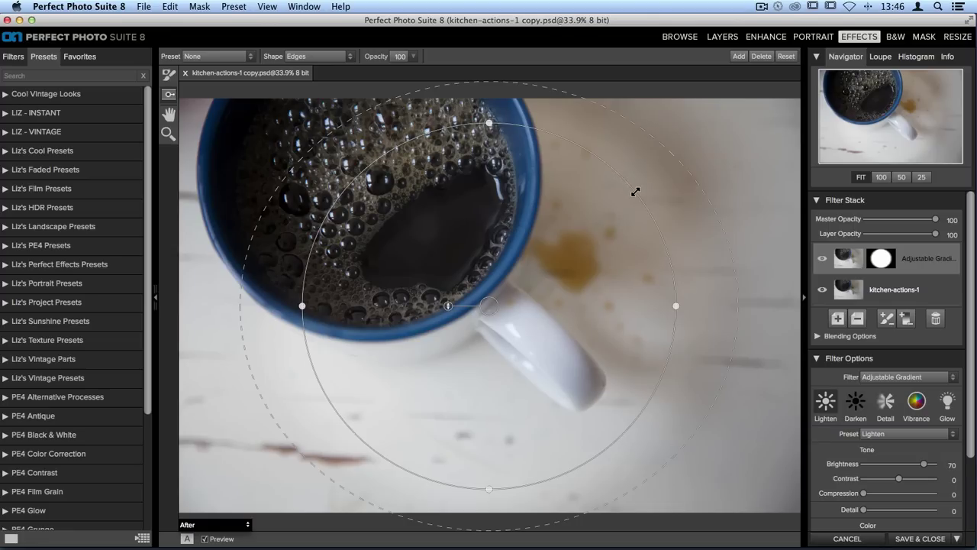
drag(635, 192, 587, 220)
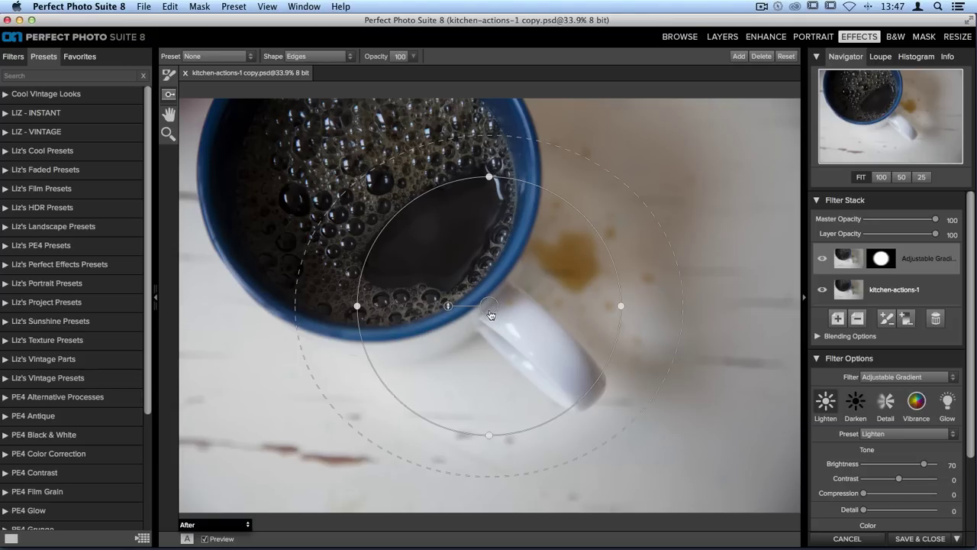
drag(491, 313, 377, 194)
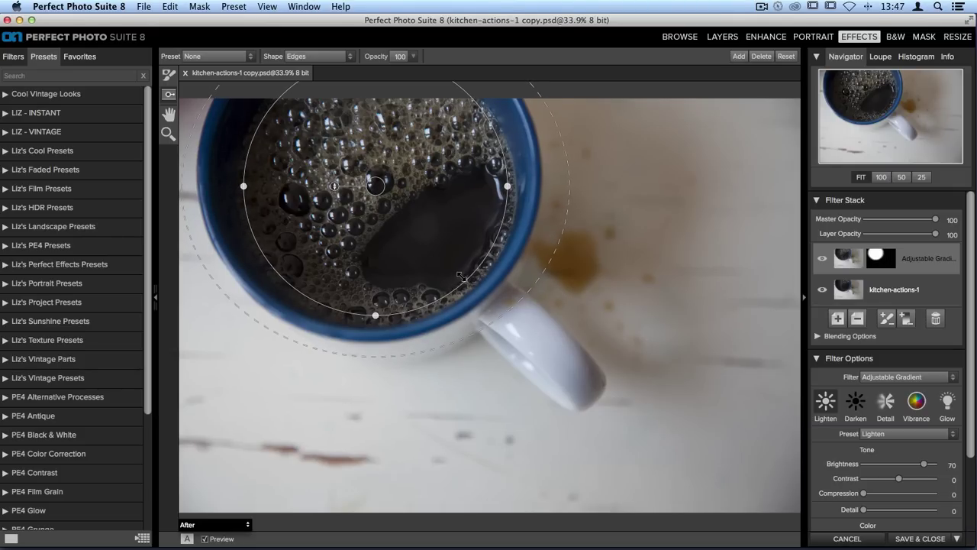
mouse_move(467, 283)
mouse_down()
mouse_move(476, 291)
mouse_move(469, 285)
mouse_up()
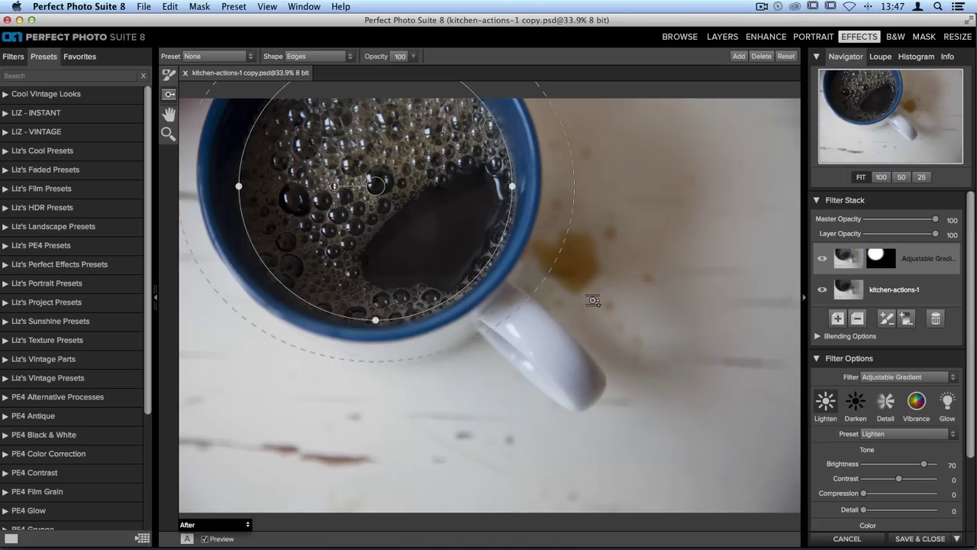
Set Warmth 17, Vibrance 16, Detail 19, Compression 88 and Contrast 16 for the coffee.
scroll(972, 379, down, 3)
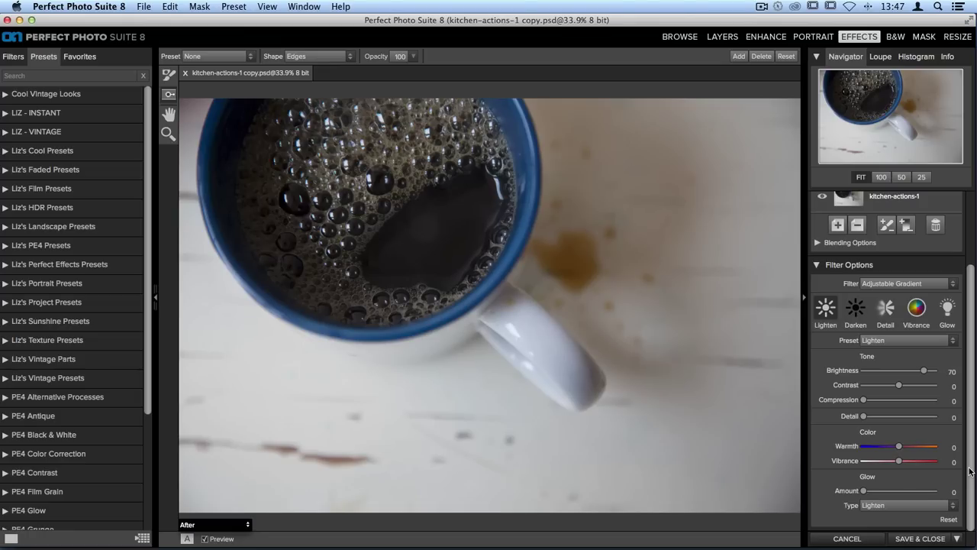
drag(898, 446, 905, 451)
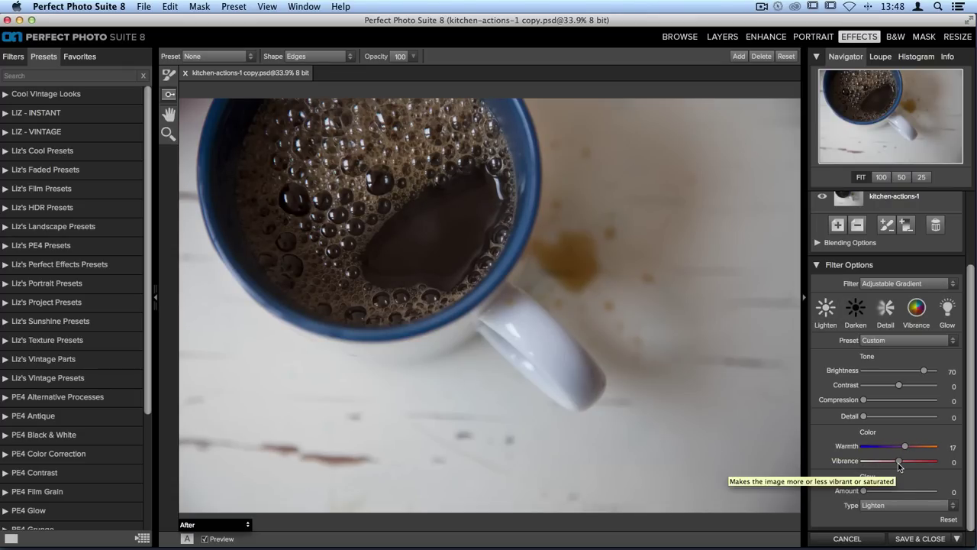
drag(898, 464, 905, 466)
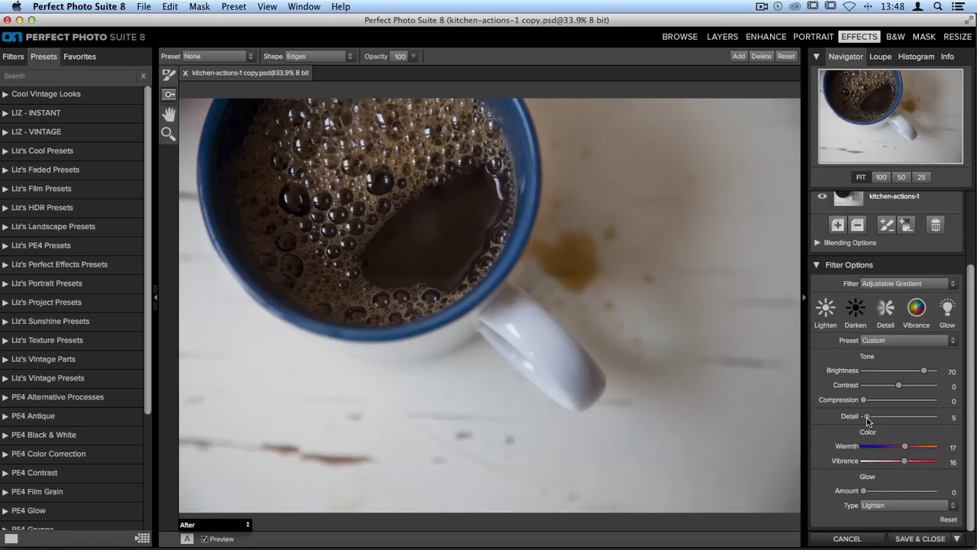
drag(864, 417, 877, 422)
drag(864, 402, 887, 408)
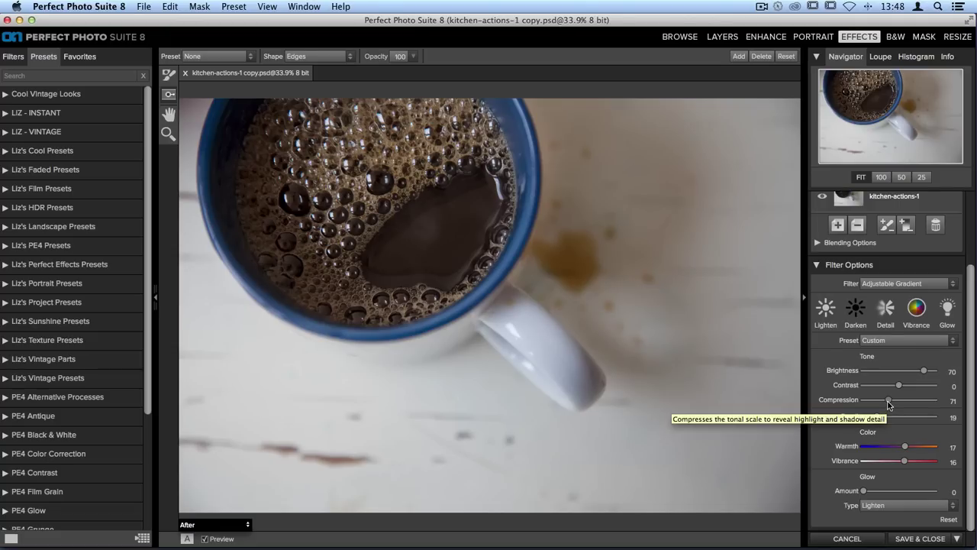
drag(889, 403, 895, 403)
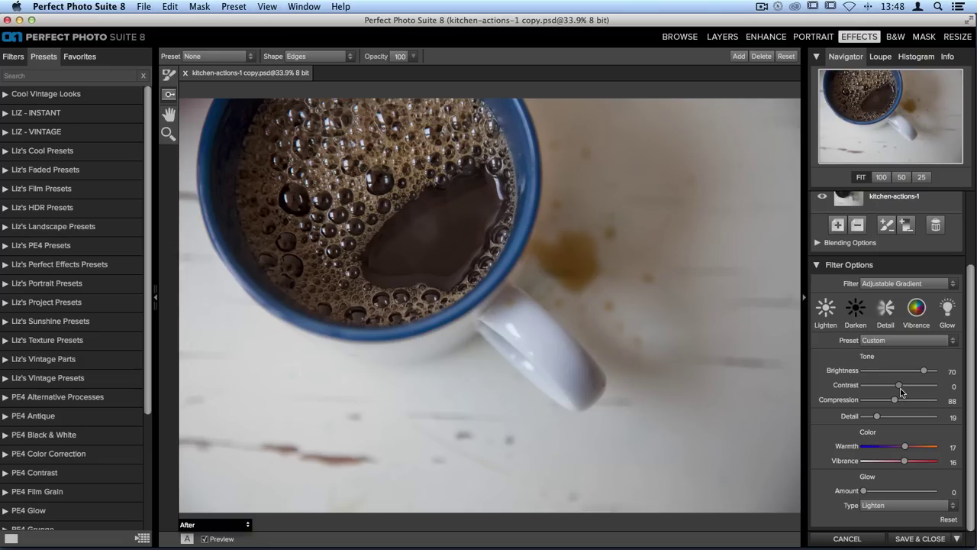
drag(901, 385, 905, 389)
Add a second Adjustable Gradient layer using the Center shape.
scroll(970, 346, up, 2)
drag(970, 346, 967, 296)
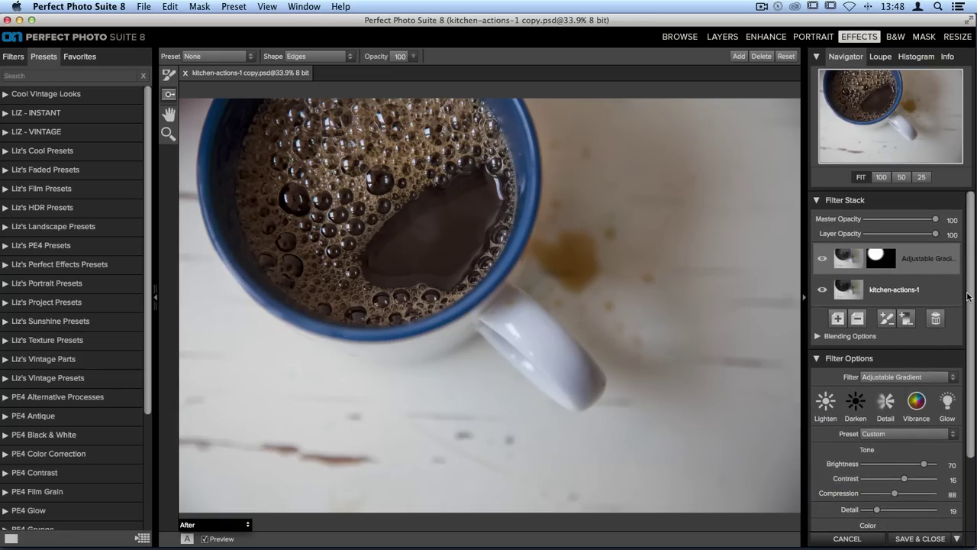
click(906, 319)
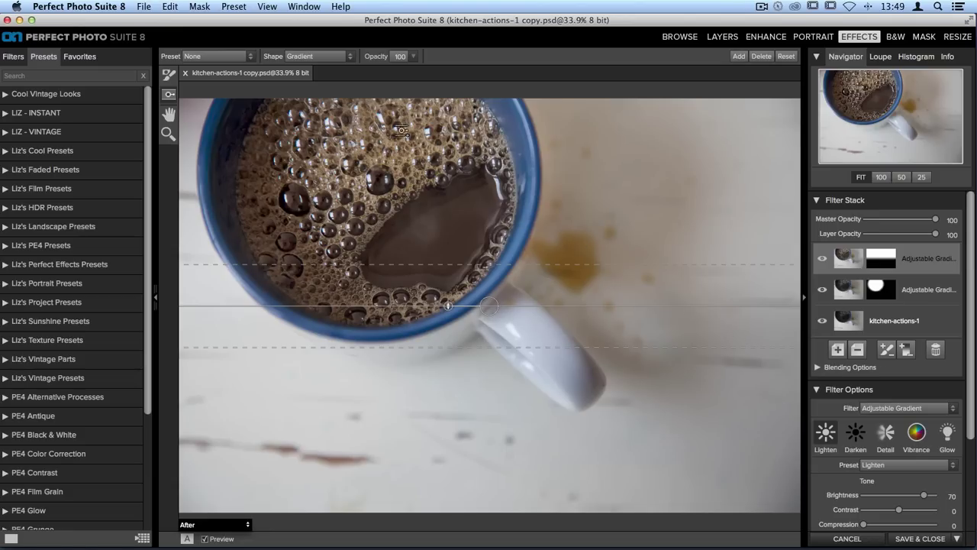
click(350, 56)
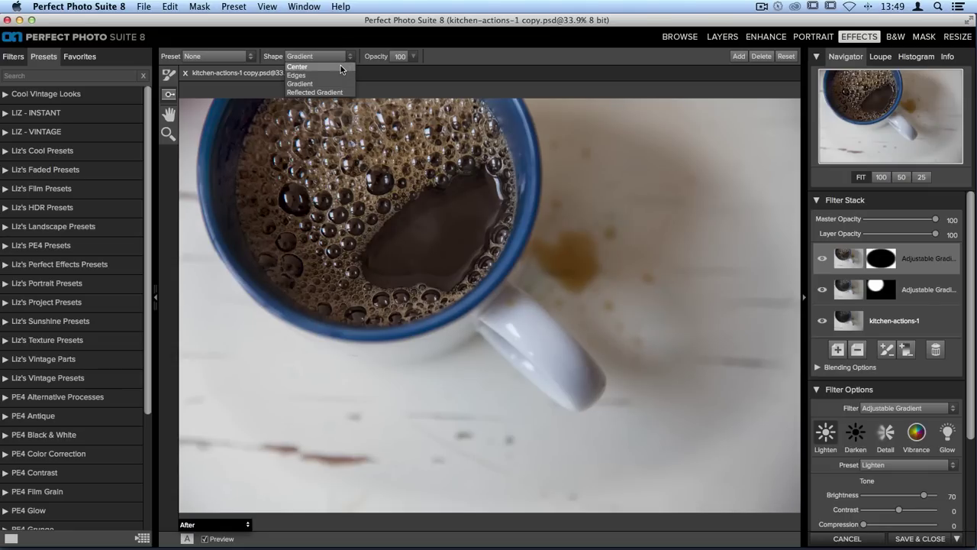
click(340, 65)
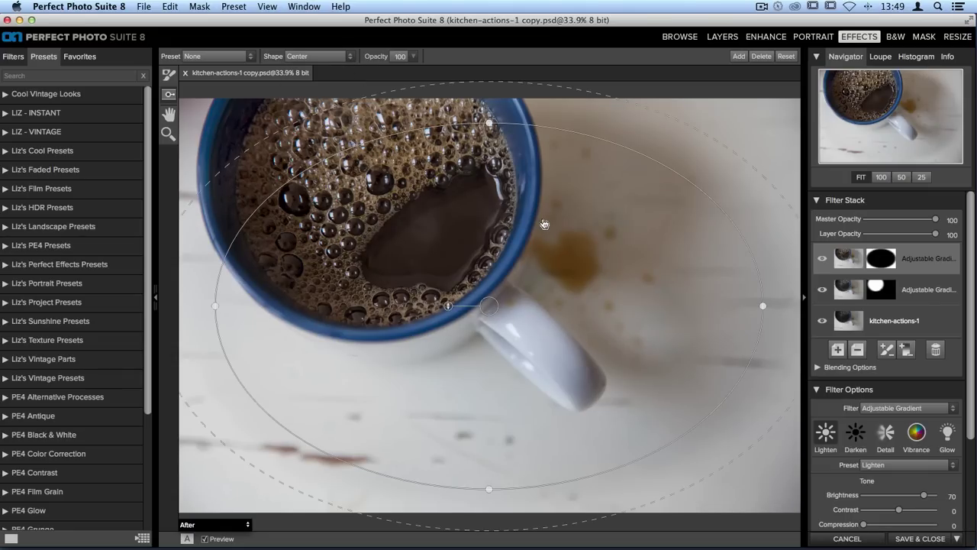
Shape the Center gradient into a circle sized and placed over the coffee.
drag(763, 306, 674, 316)
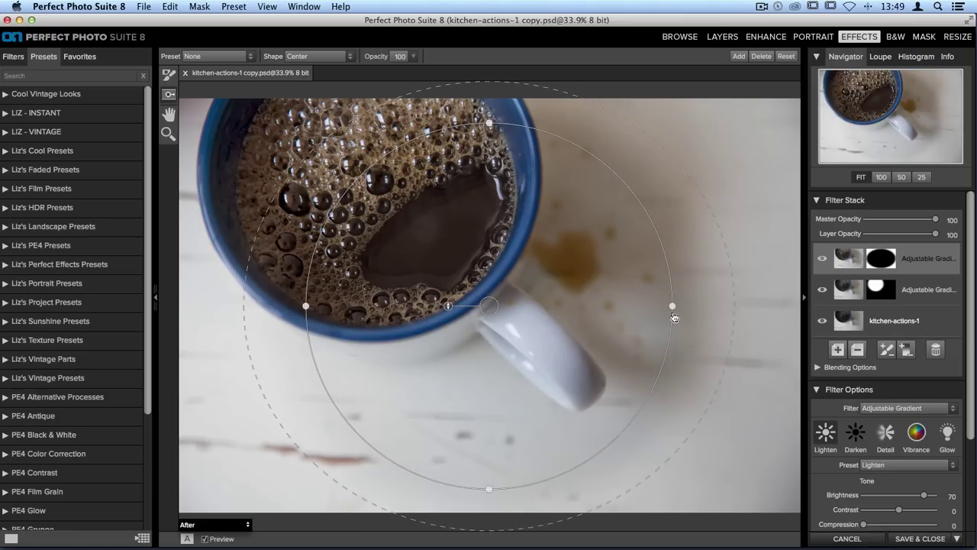
drag(605, 157, 560, 216)
drag(489, 306, 373, 185)
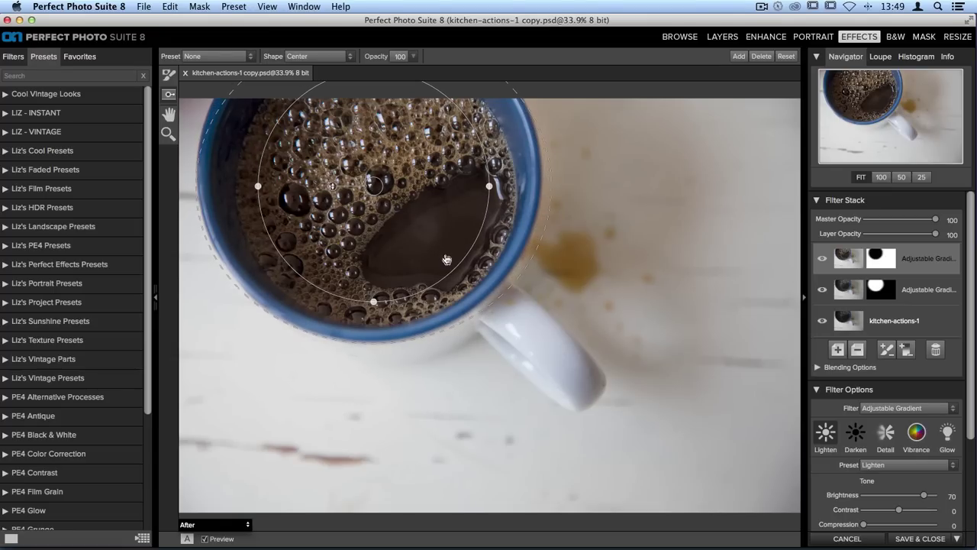
drag(450, 271, 461, 286)
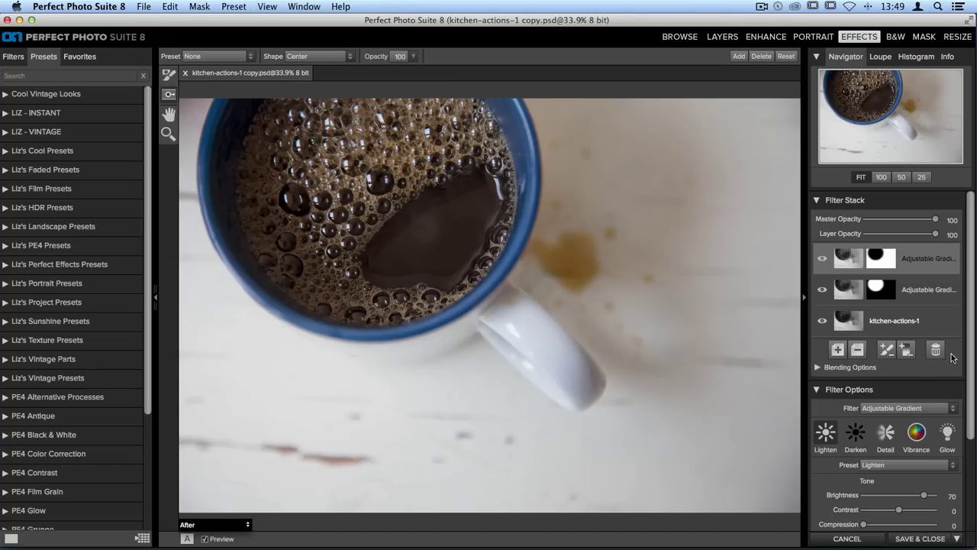
Set the surroundings to Compression 102, Brightness 100, Warmth -16 and Vibrance -34.
drag(971, 344, 970, 445)
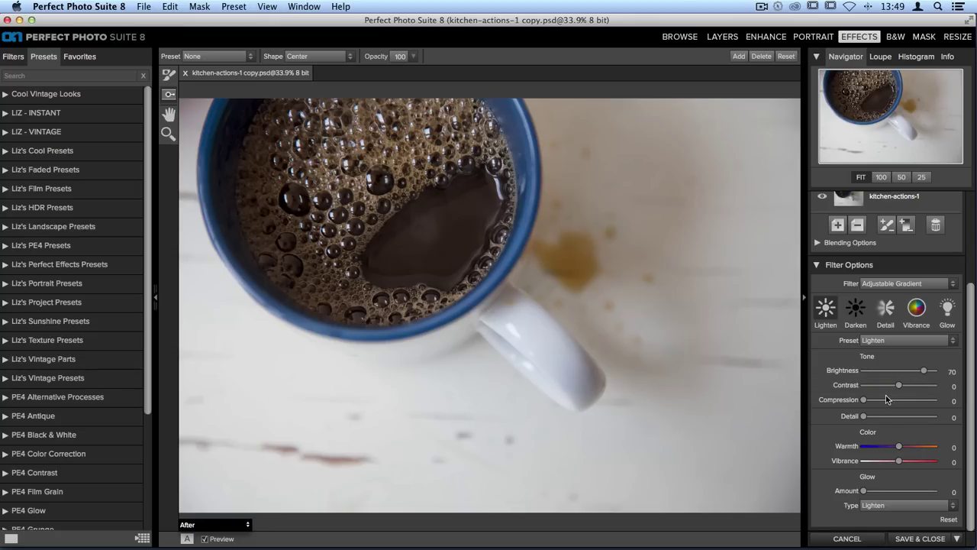
drag(863, 400, 899, 401)
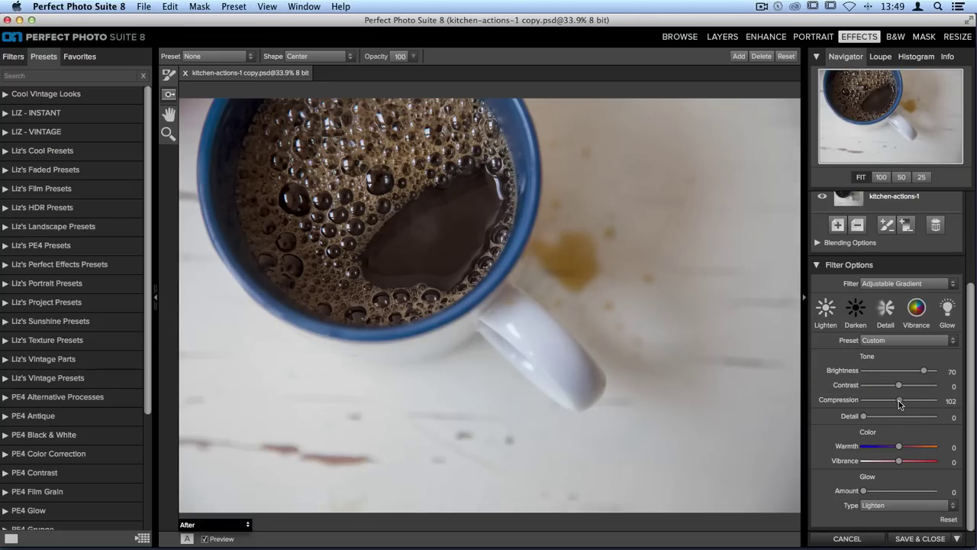
drag(927, 371, 939, 371)
drag(898, 450, 893, 451)
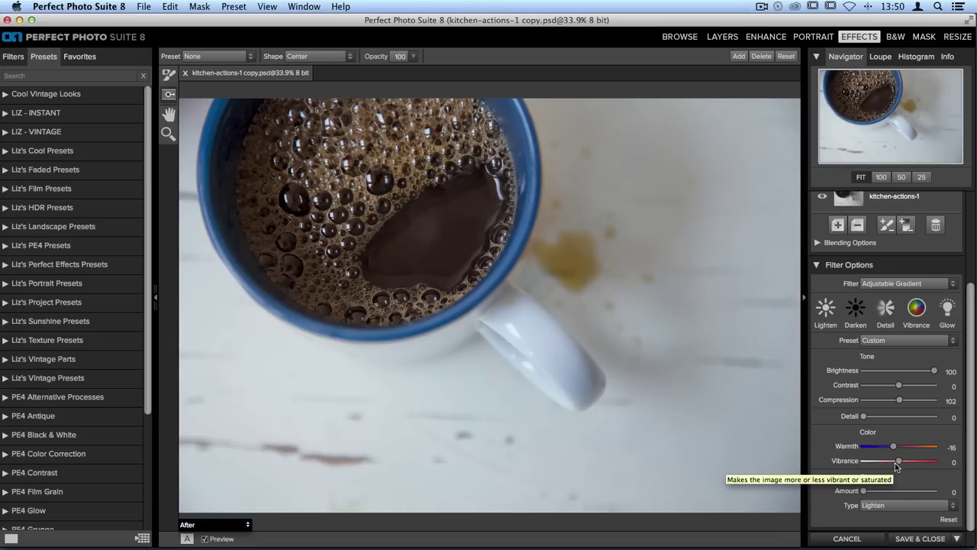
drag(900, 462, 887, 469)
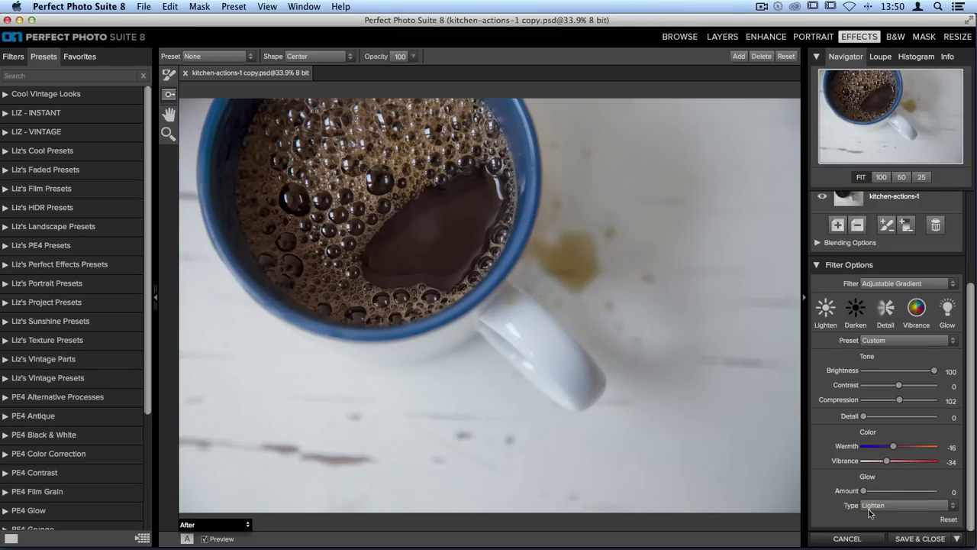
Apply a Softlight glow type with Glow Amount 50 to the second gradient.
click(888, 506)
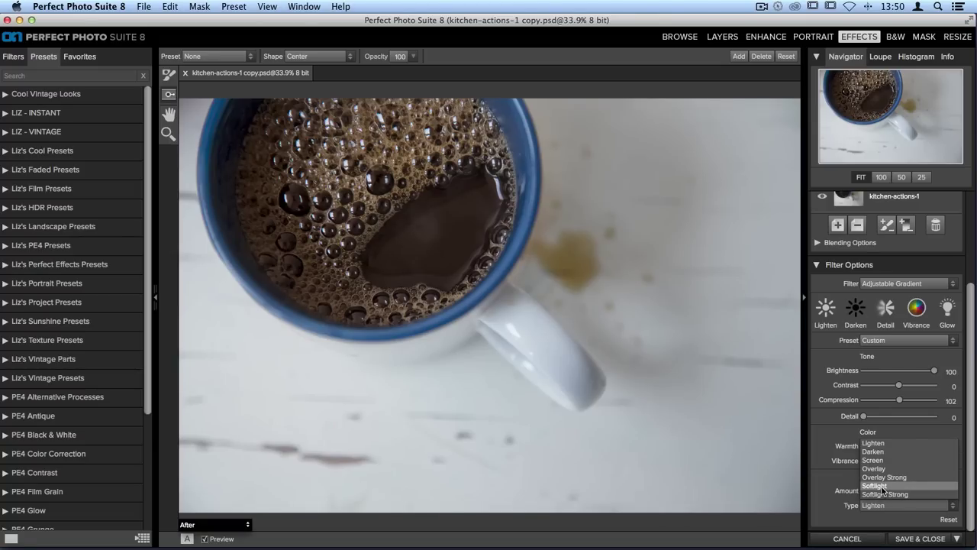
click(882, 487)
drag(866, 493, 888, 493)
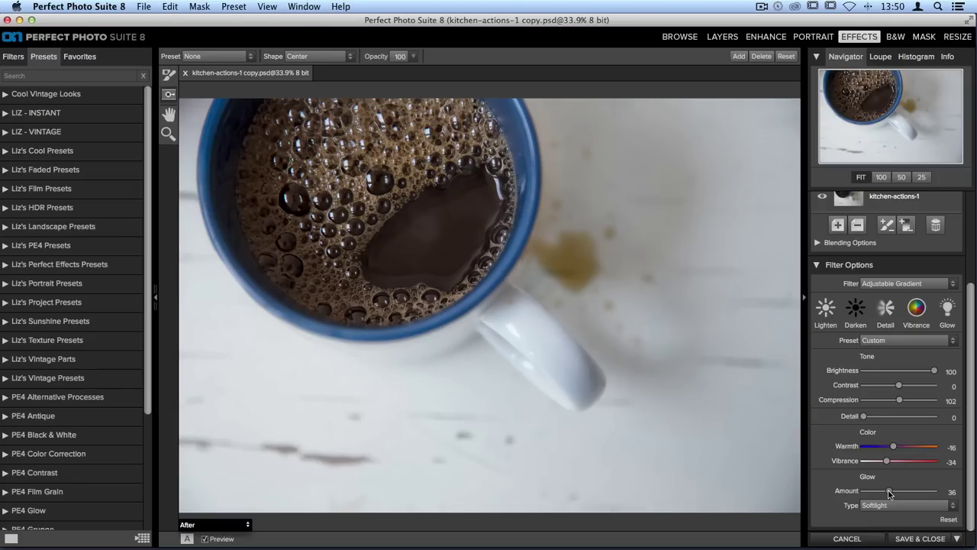
drag(889, 493, 896, 494)
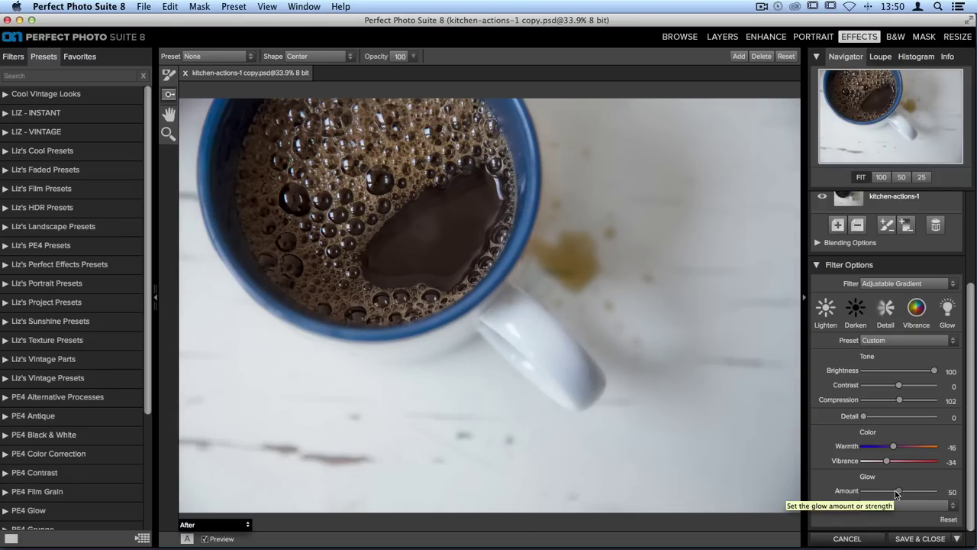
scroll(973, 334, up, 5)
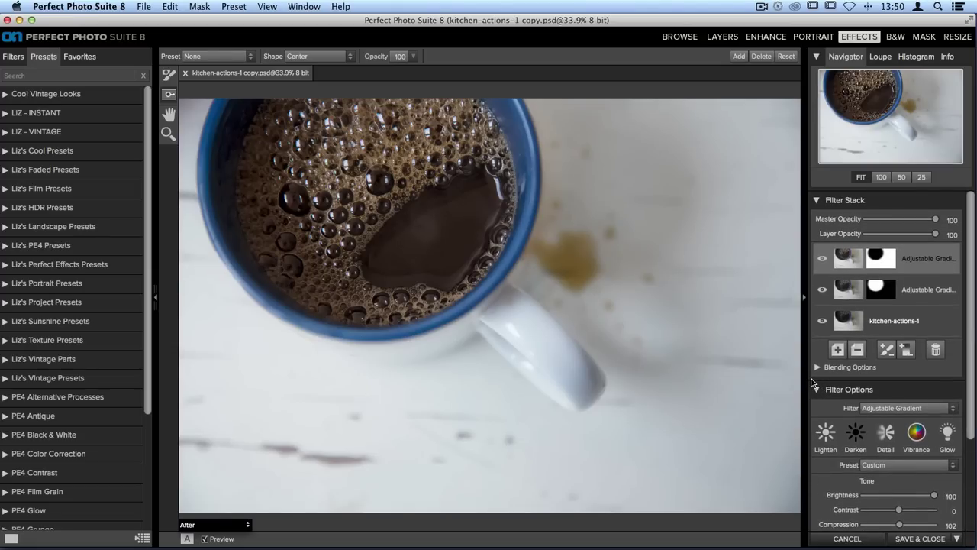
key(super+p)
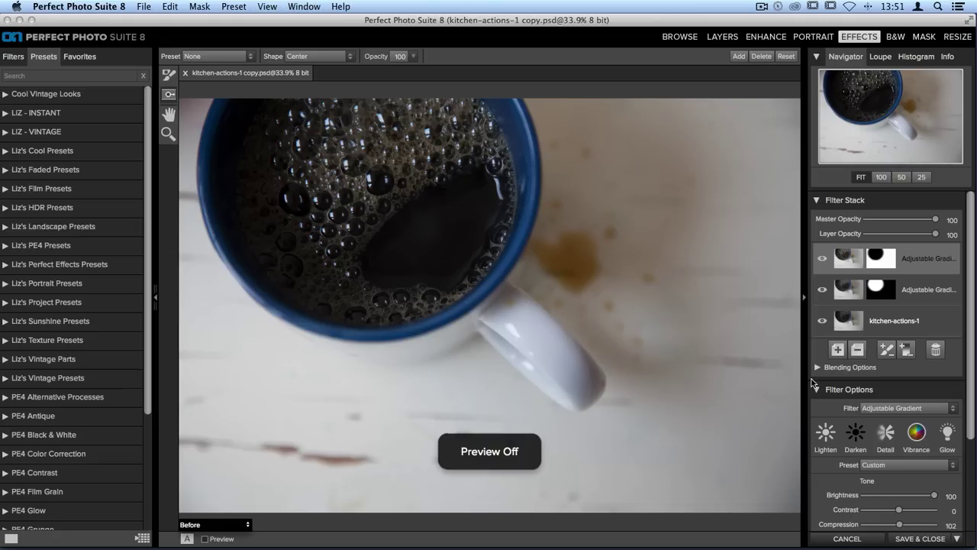
key(super+y)
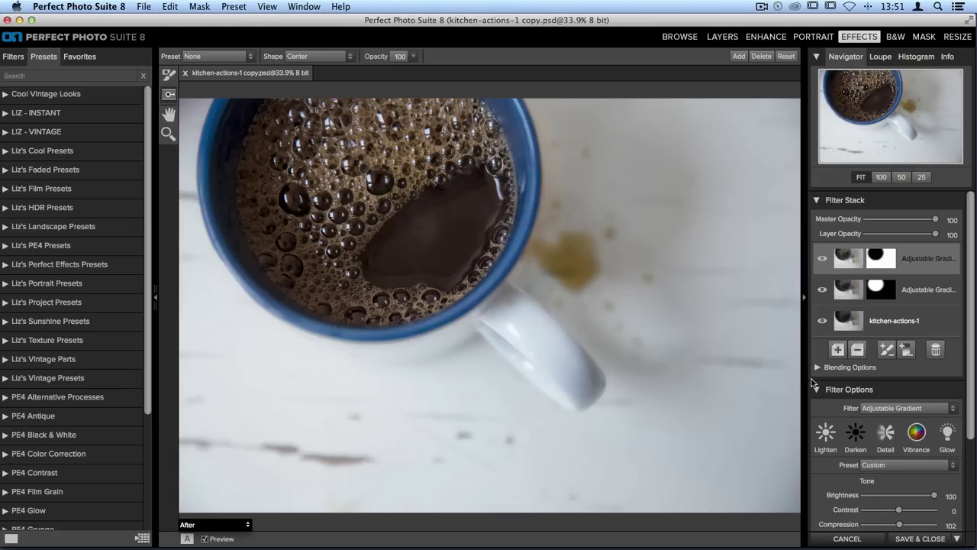